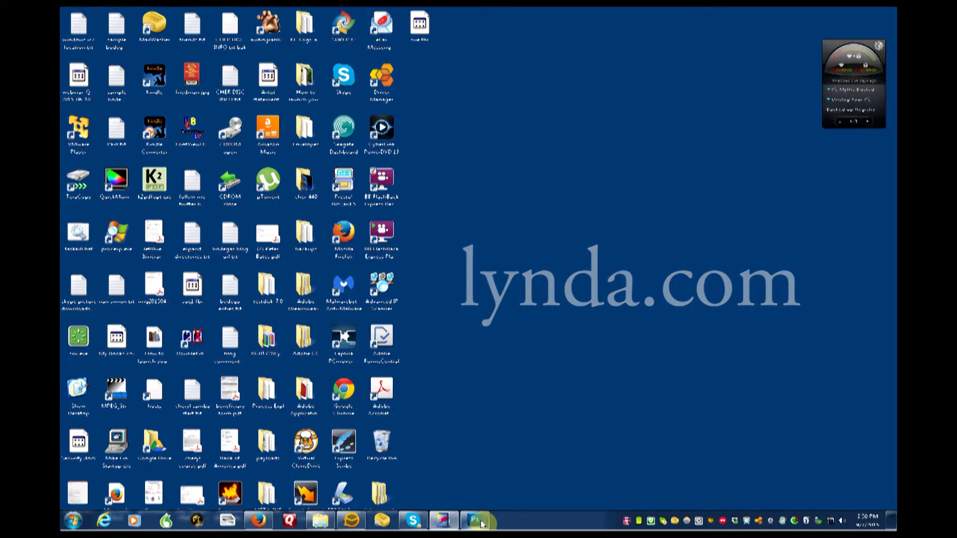
Step: View the single-exposure crane photo in Photoshop, switch to Photomatix Pro, and browse the Details Enhancer presets
click(476, 520)
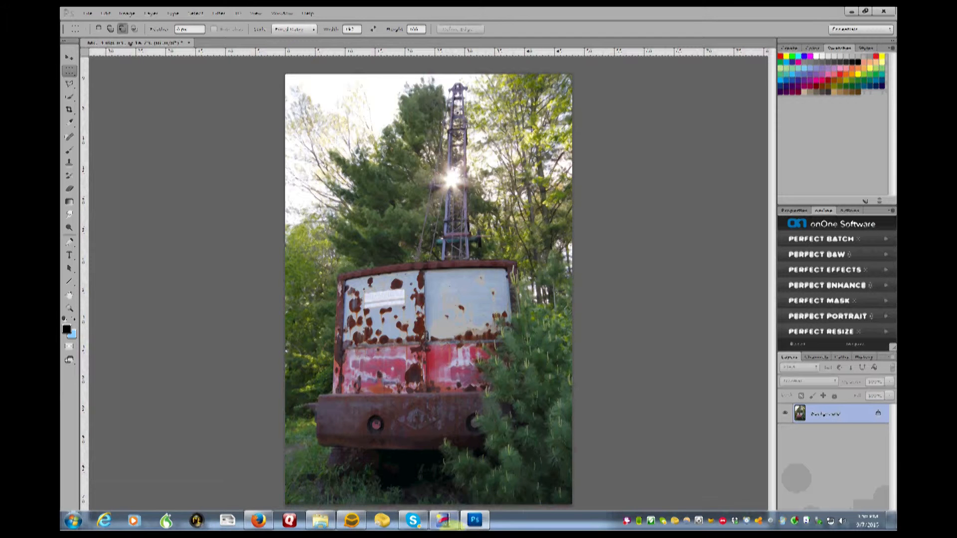
click(449, 524)
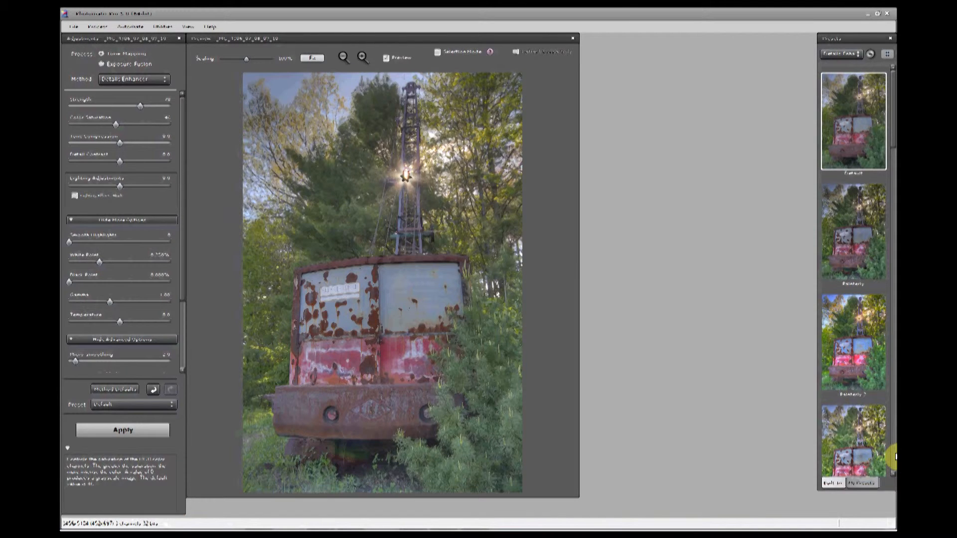
click(893, 457)
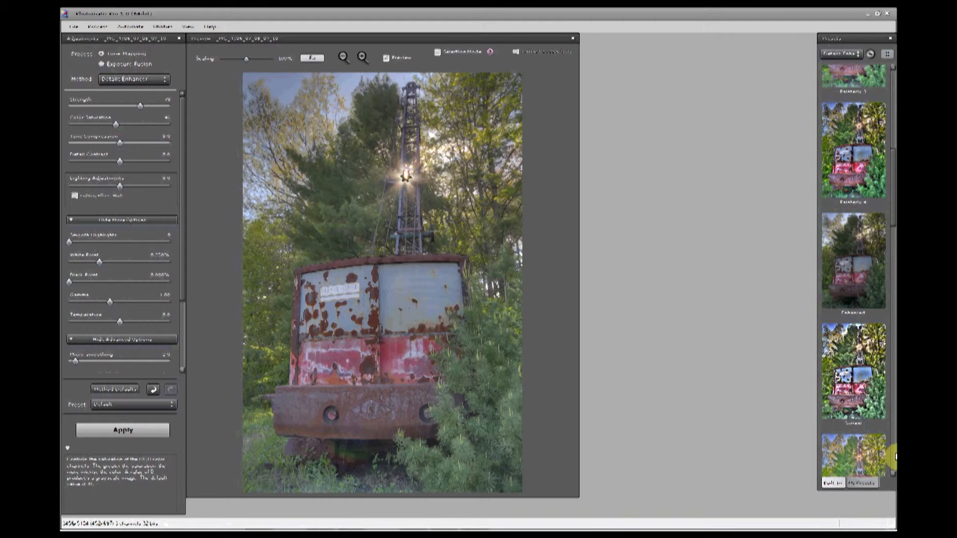
click(893, 456)
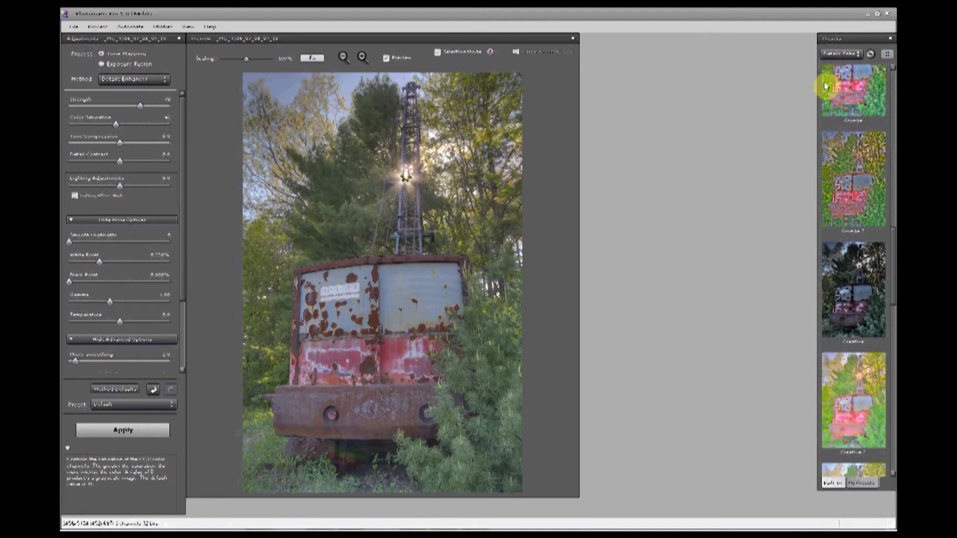
click(861, 83)
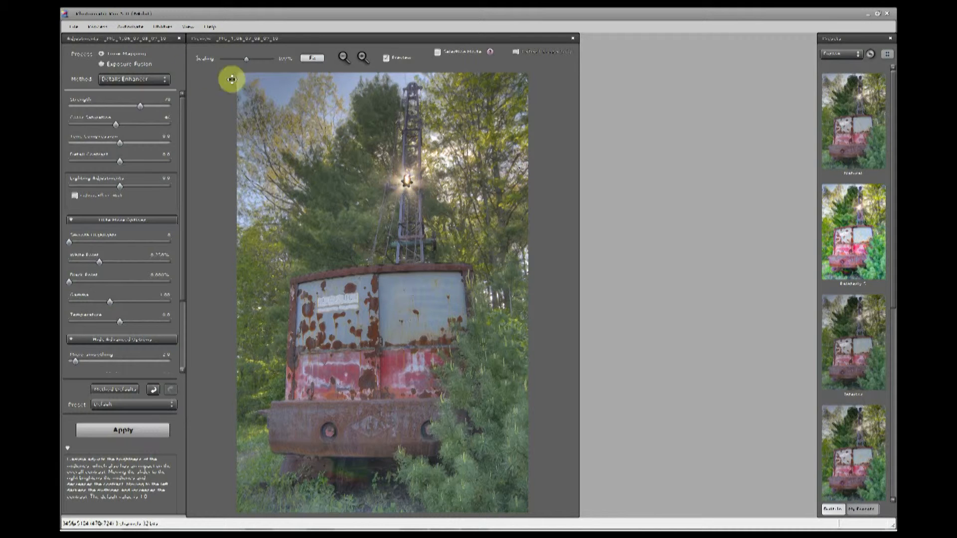
Step: Change the process to Exposure Fusion and choose the Painterly 5 preset from the Fusion presets
click(102, 64)
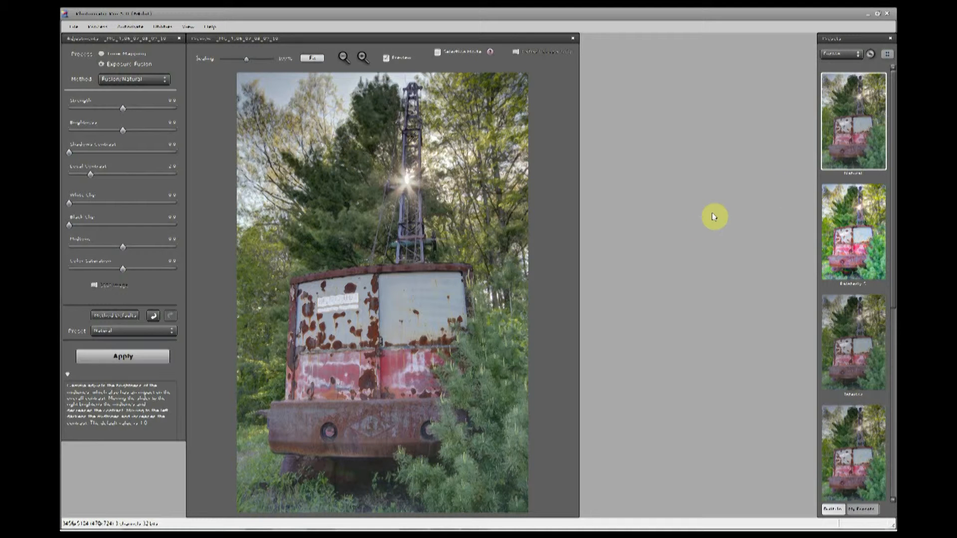
click(859, 54)
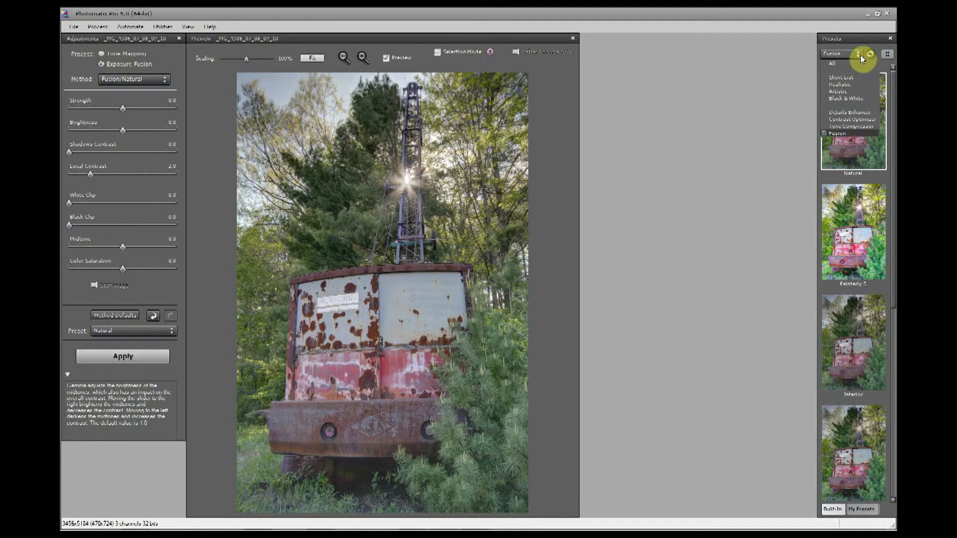
click(844, 134)
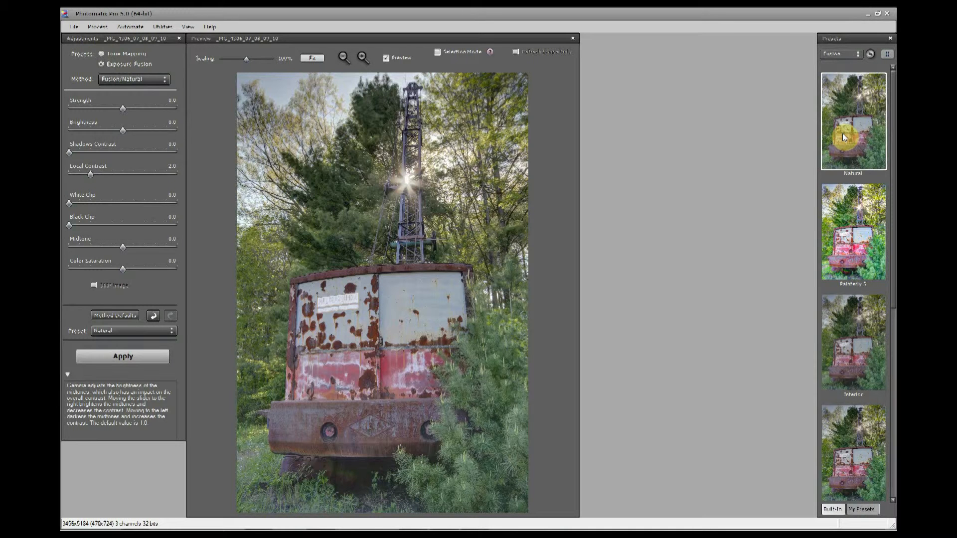
click(864, 236)
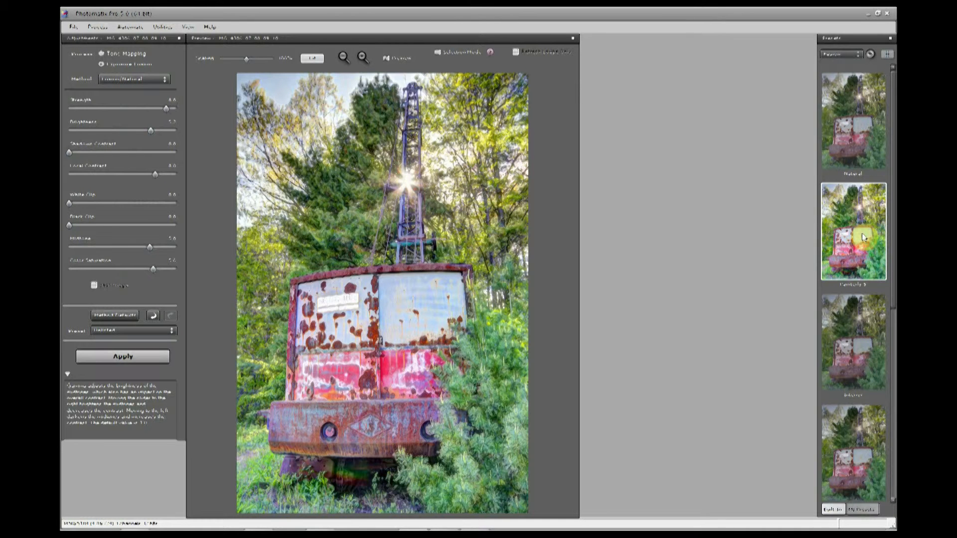
Step: Set the fusion Strength to 10.0 and the Local Contrast to 5.7
drag(168, 112, 170, 112)
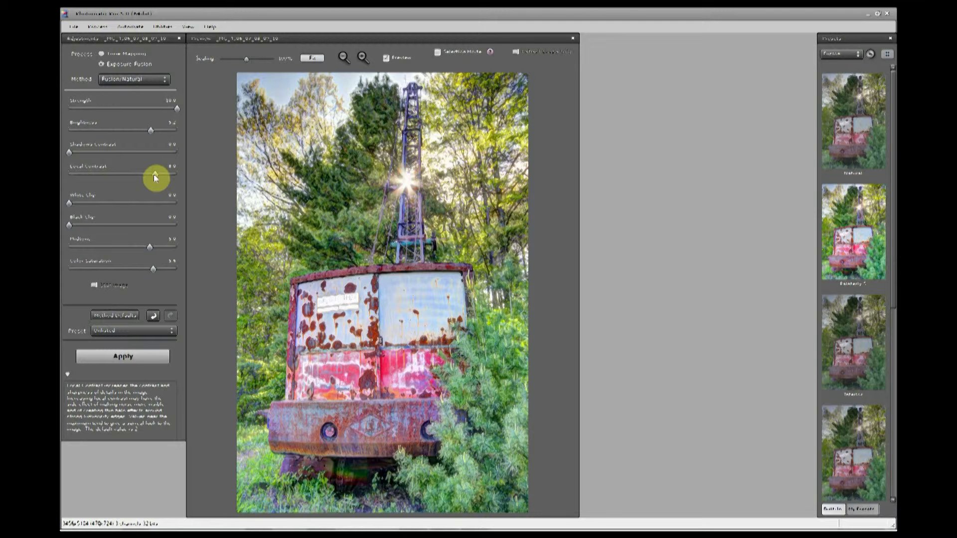
drag(154, 174, 139, 173)
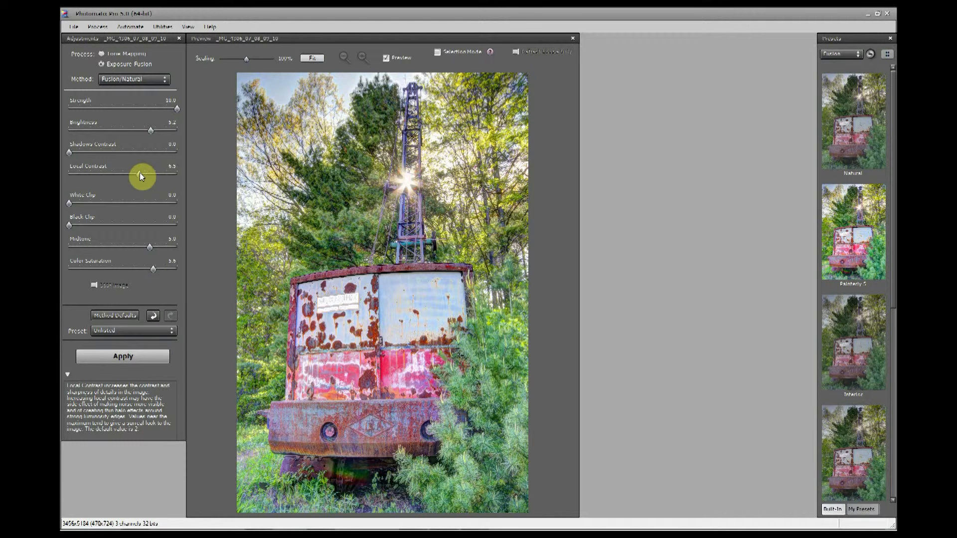
drag(138, 172, 133, 173)
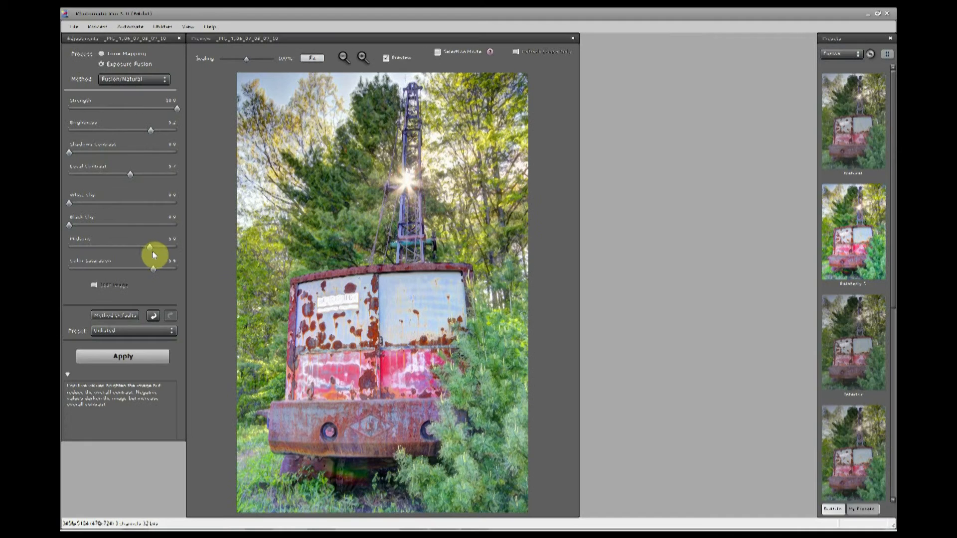
Step: Set the Midtone to 5.2, White Clip to about 0.7 and Black Clip to about 7.7
mouse_move(150, 249)
mouse_down()
mouse_move(134, 247)
mouse_move(152, 249)
mouse_up()
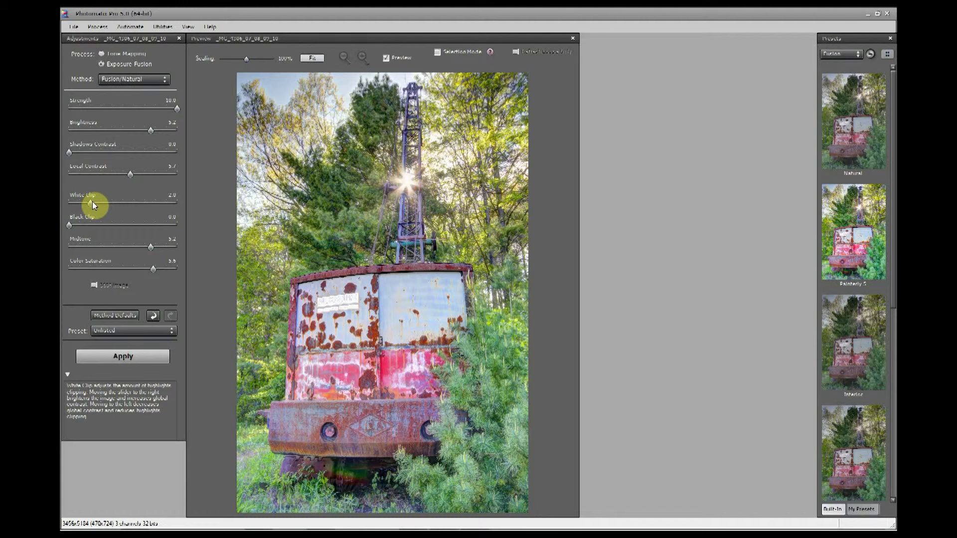
mouse_move(93, 204)
mouse_down()
mouse_move(141, 198)
mouse_move(104, 198)
mouse_up()
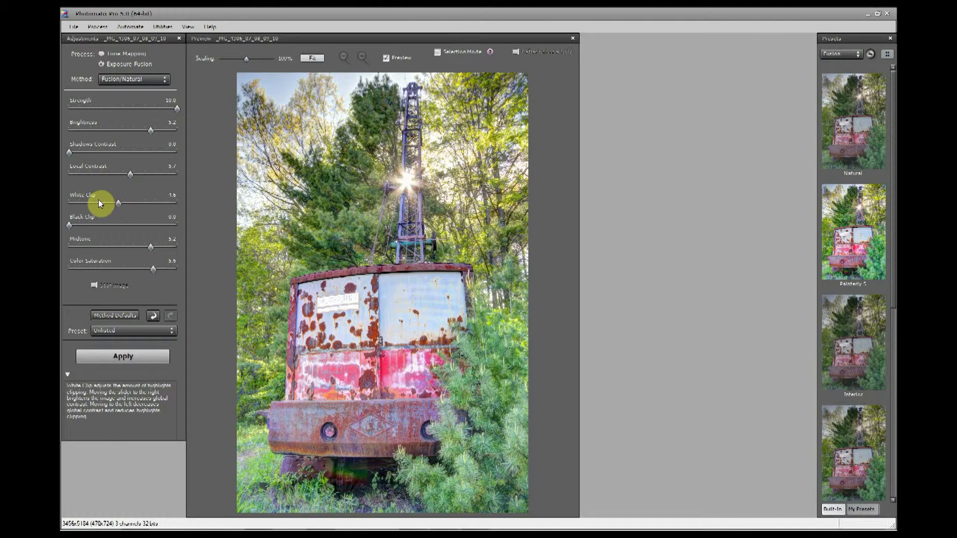
drag(77, 203, 76, 204)
click(91, 225)
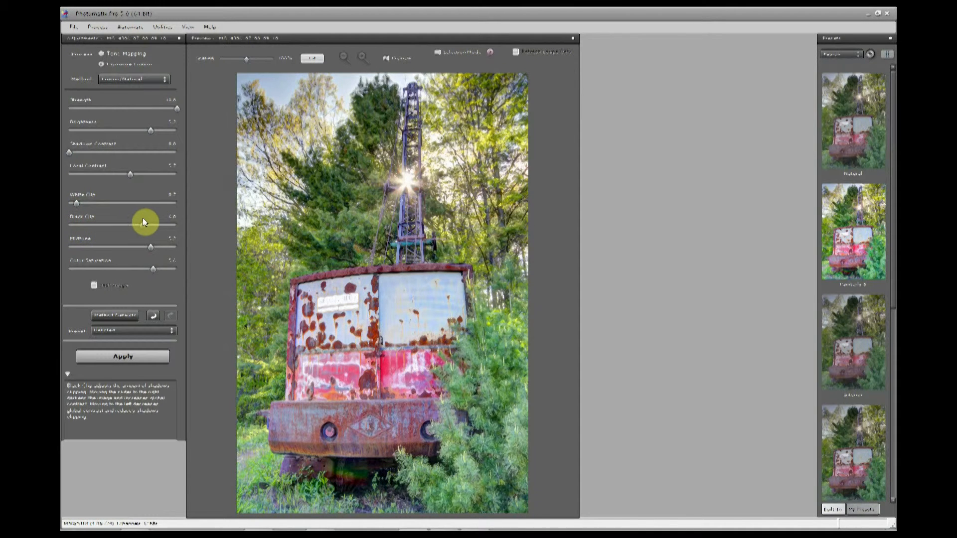
drag(156, 226, 152, 225)
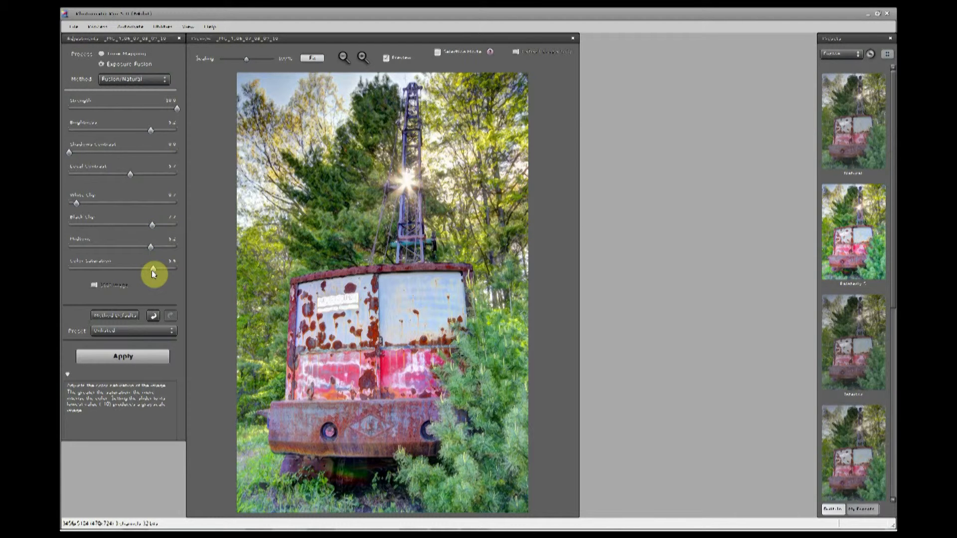
Step: Raise the Color Saturation above the preset's value and apply the exposure fusion to the photo
drag(153, 270, 164, 269)
drag(171, 271, 165, 271)
click(123, 356)
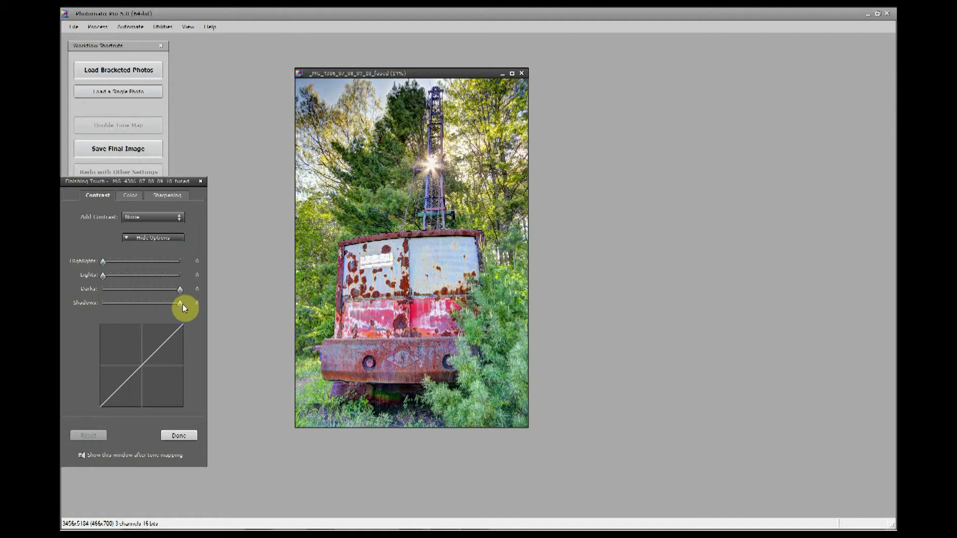
Step: Darken the Shadows in the Finishing Touch contrast settings, raise the red saturation to 34, and boost the blue saturation
drag(180, 305, 152, 304)
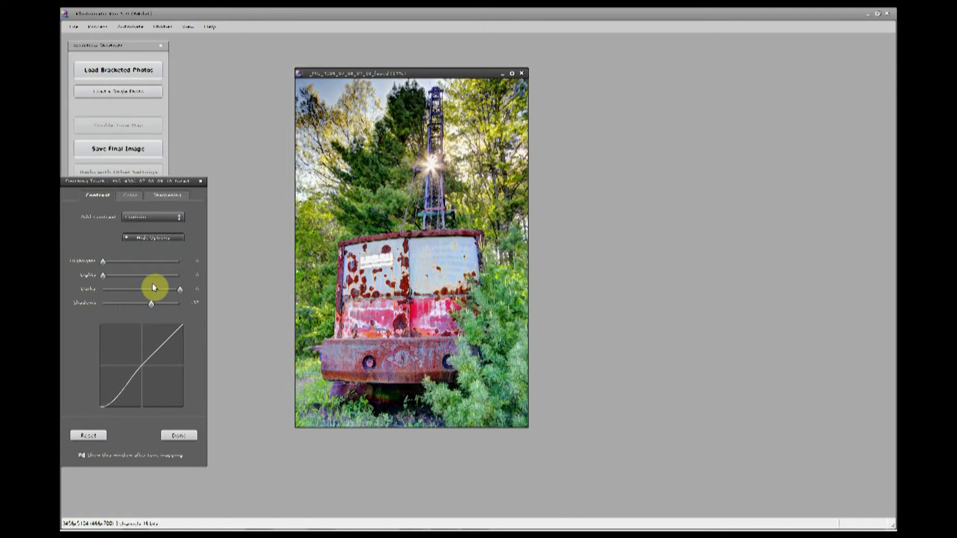
drag(152, 304, 163, 305)
click(128, 196)
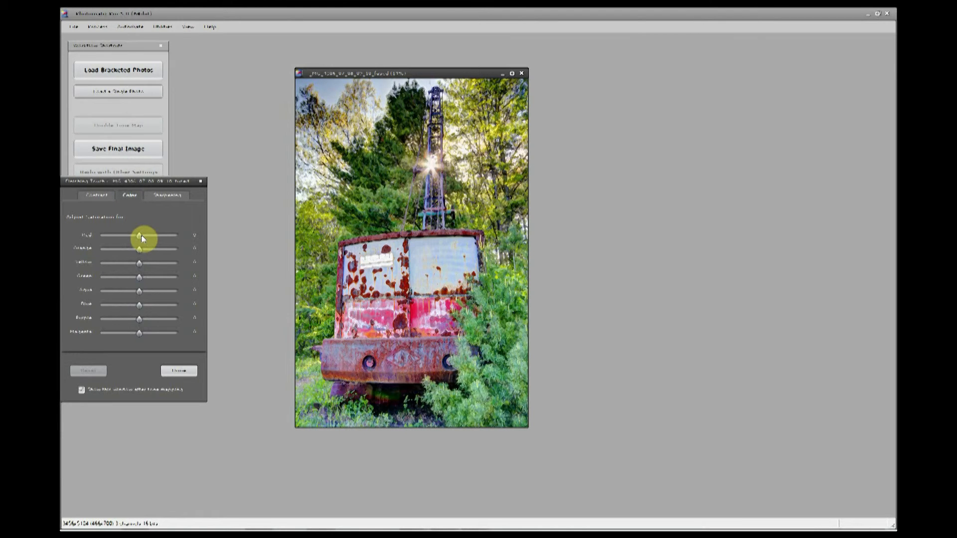
mouse_move(140, 235)
mouse_down()
mouse_move(163, 231)
mouse_move(120, 236)
mouse_move(153, 233)
mouse_up()
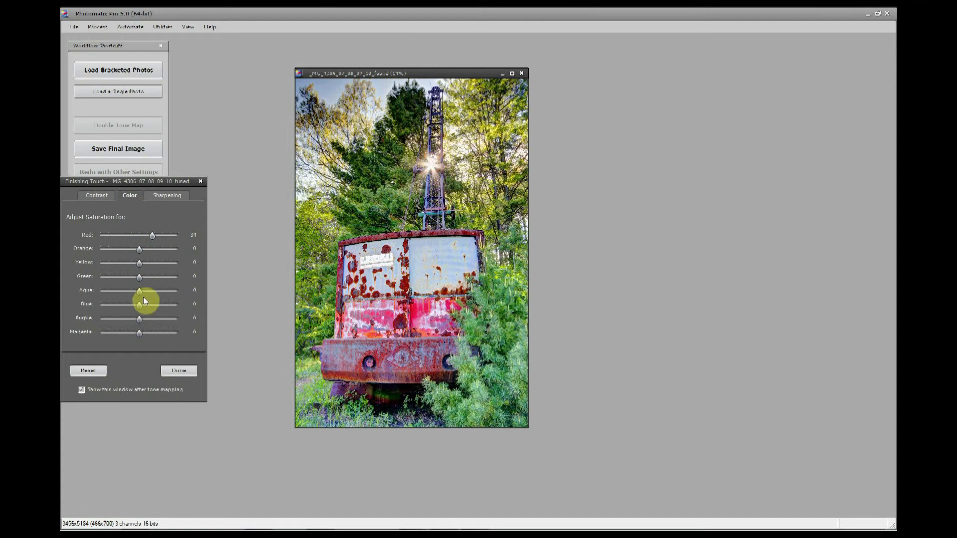
drag(139, 305, 169, 294)
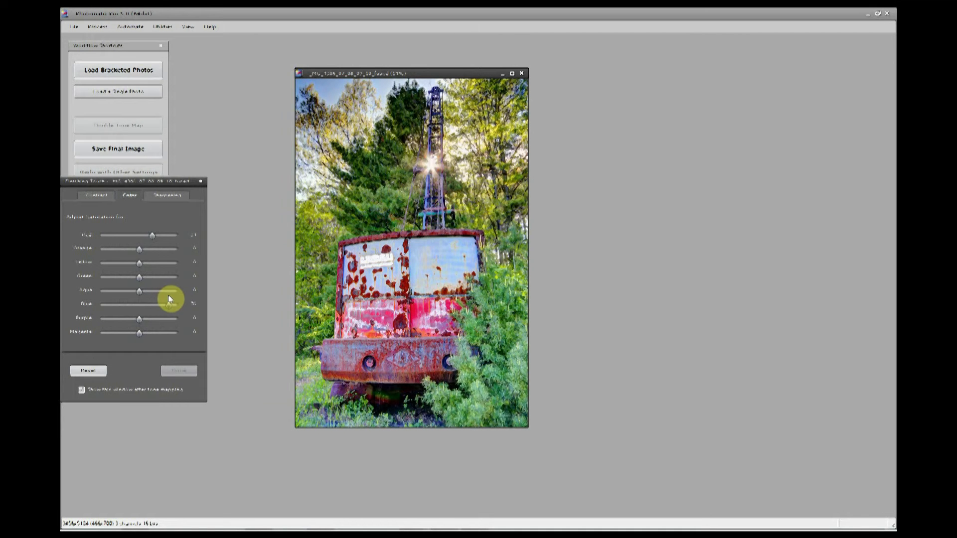
drag(169, 294, 161, 297)
drag(140, 321, 138, 321)
Step: Save the final fused image as a 16-bit TIFF in the 20130516 folder
click(116, 151)
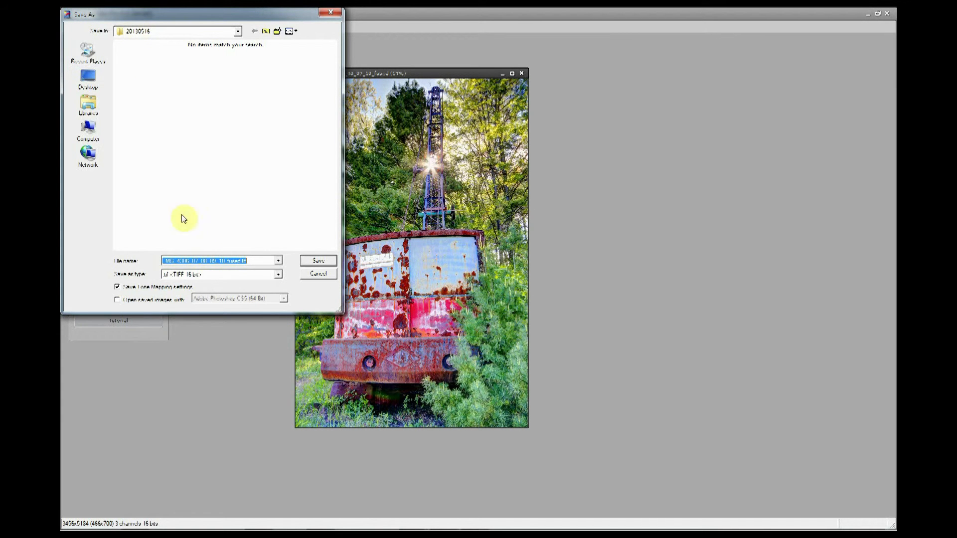
click(315, 261)
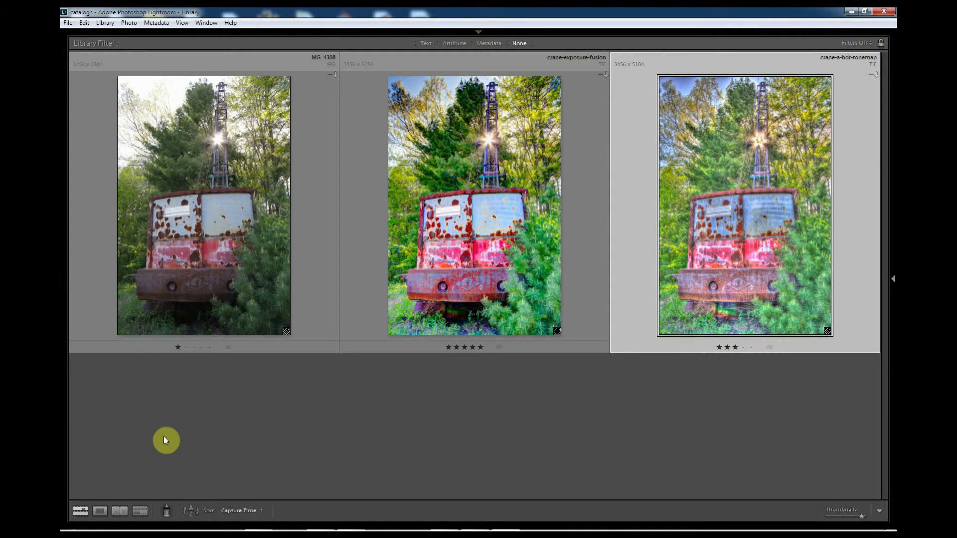
Step: In Lightroom, compare _MG_4308.JPG, crane-a-hdr-tonemap.tif and crane-exposure-fusion.tif, viewing each photo enlarged
double_click(204, 295)
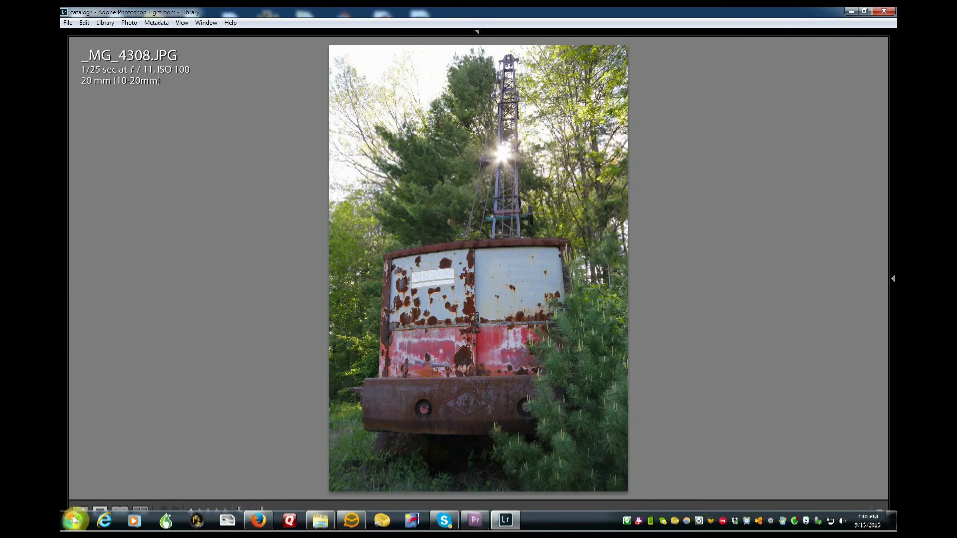
click(80, 510)
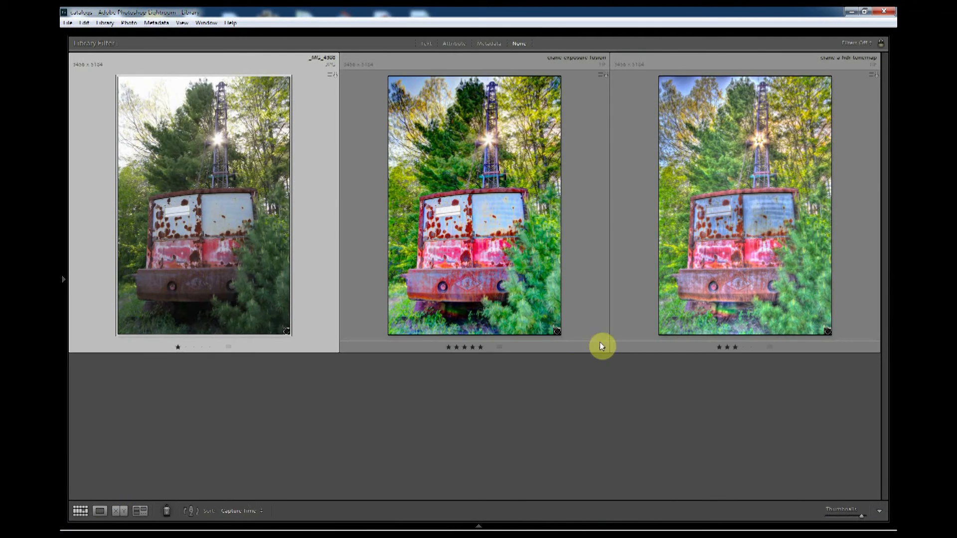
click(671, 280)
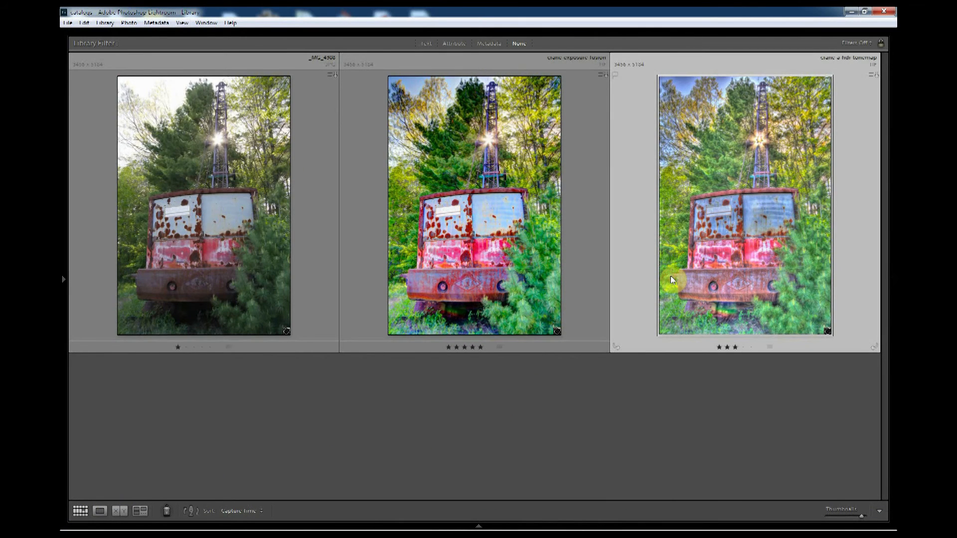
double_click(670, 280)
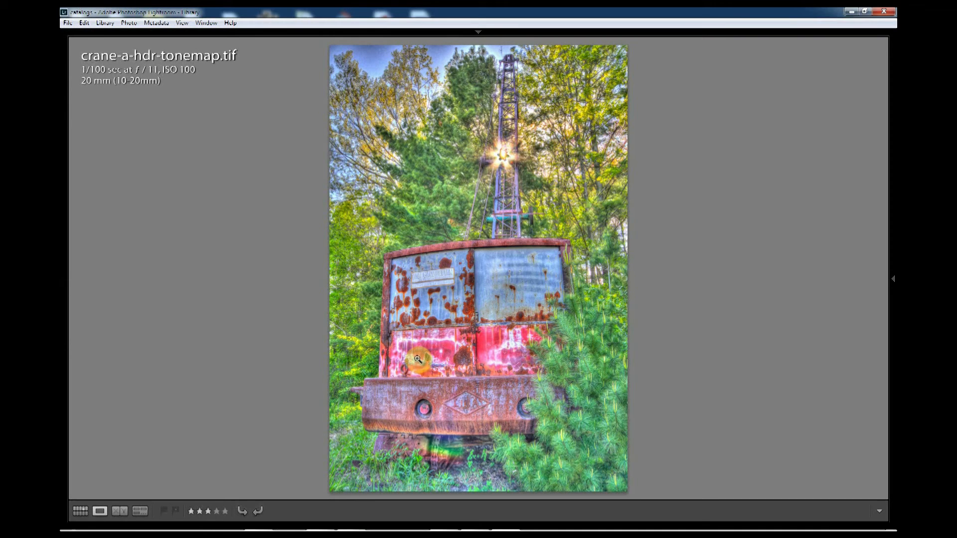
click(78, 513)
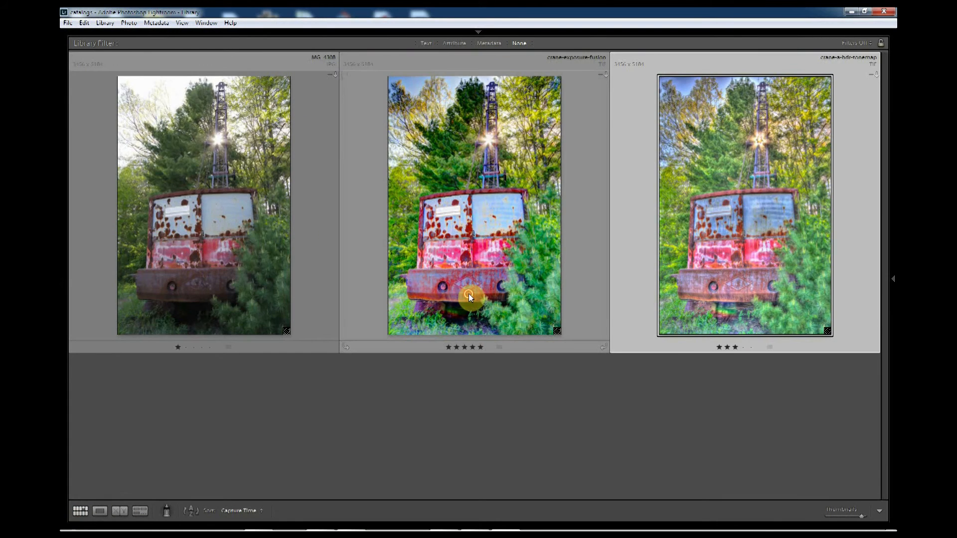
double_click(469, 294)
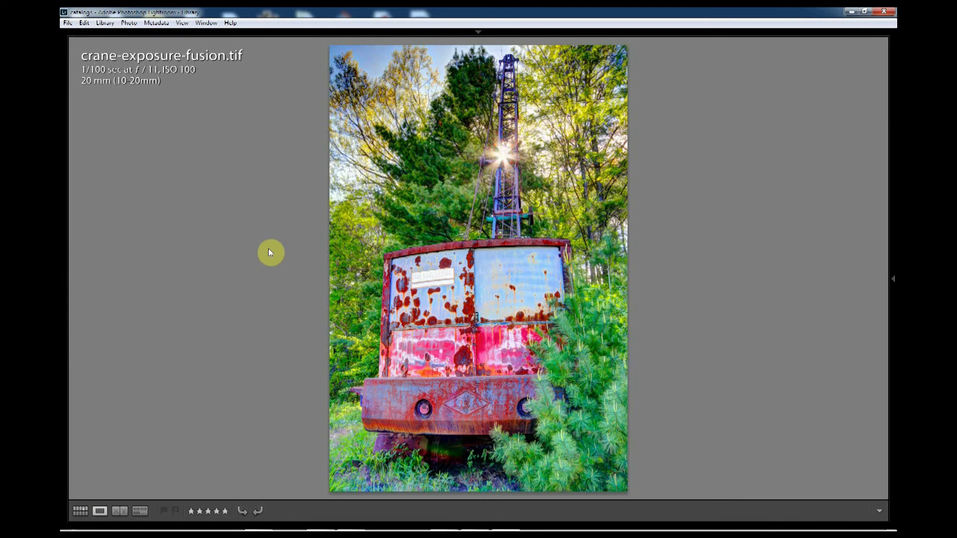